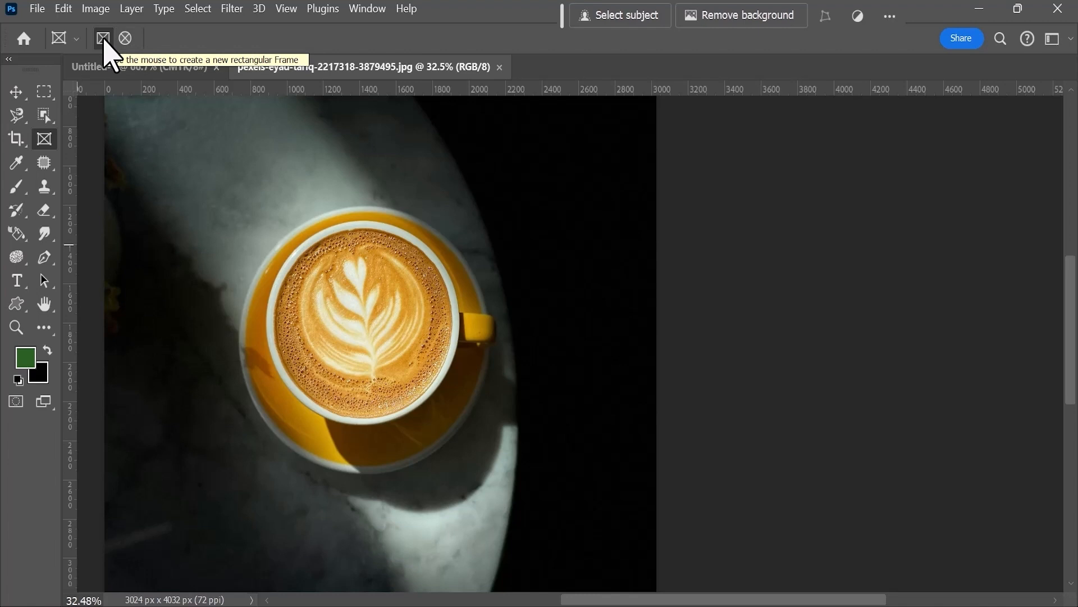
Step: Draw an elliptical frame over the coffee, adjusting its edges to the cup's inner rim at about 951 × 948 px
click(126, 39)
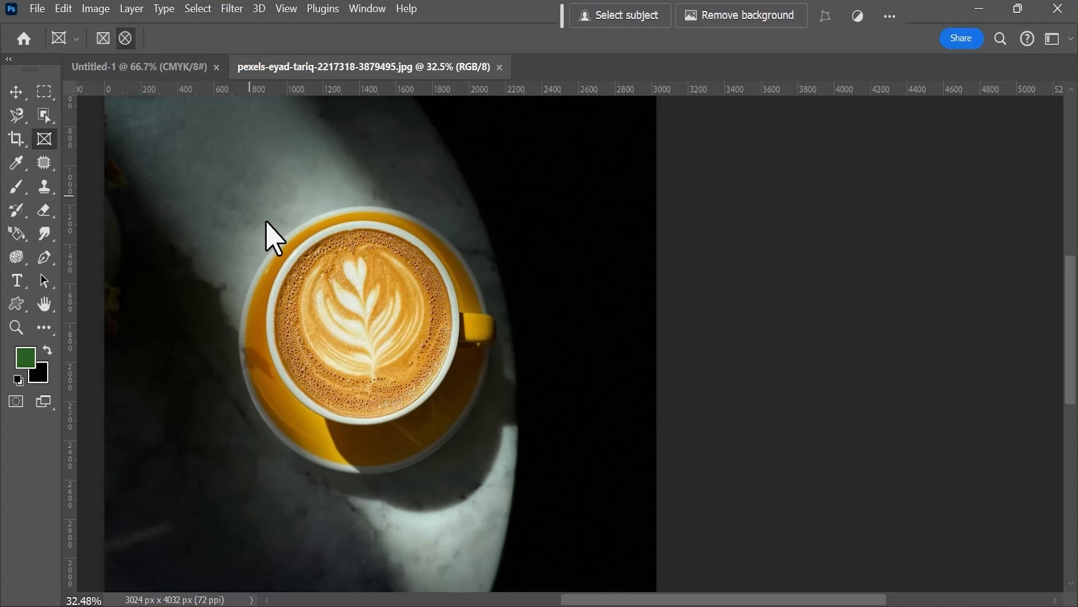
drag(272, 223, 461, 419)
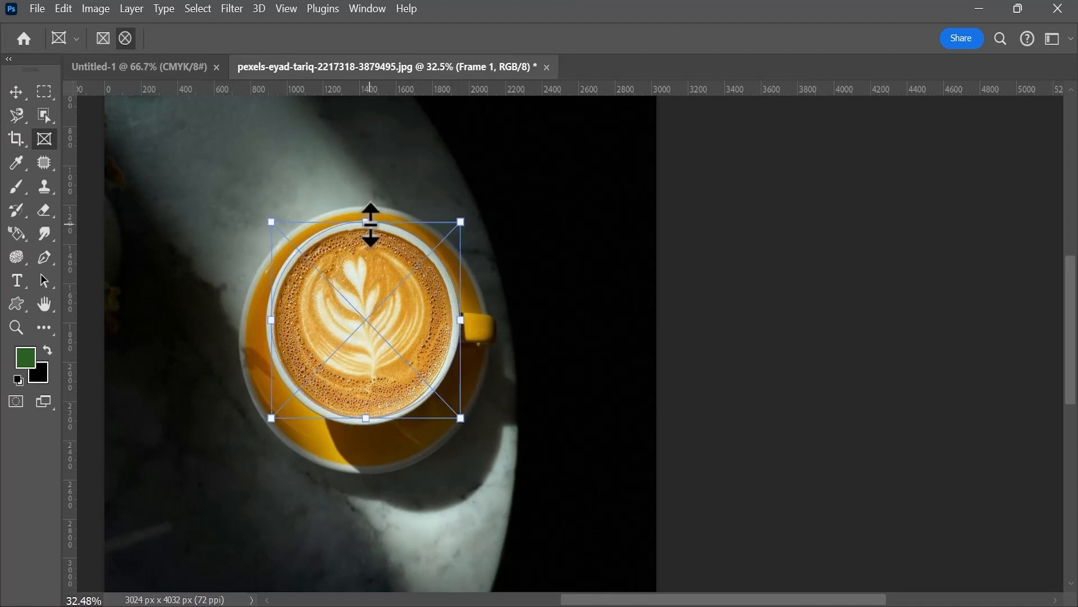
drag(368, 222, 366, 232)
drag(272, 324, 279, 325)
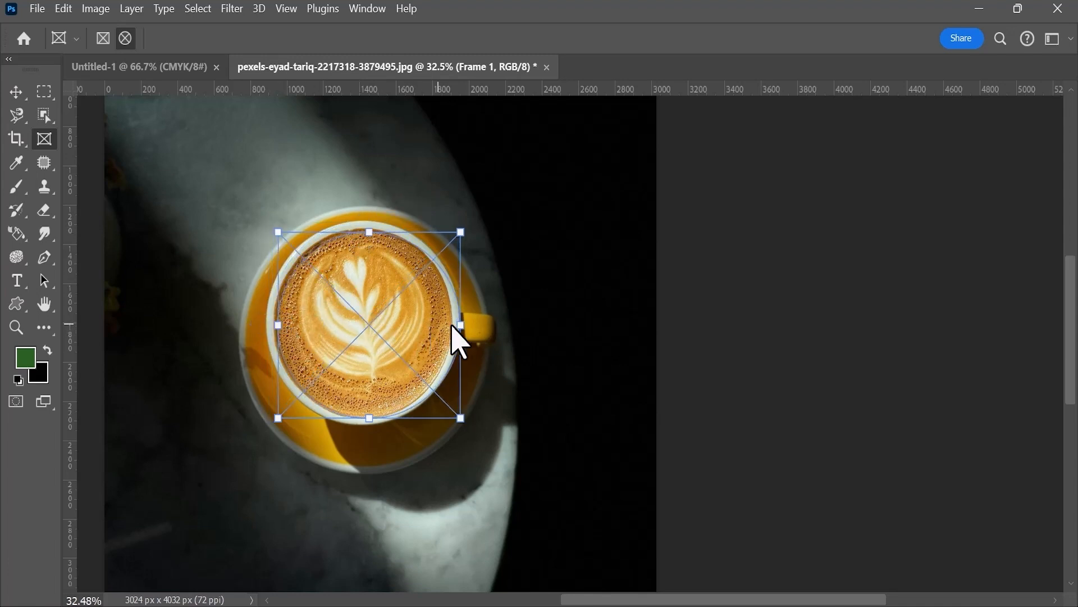
drag(461, 325, 452, 324)
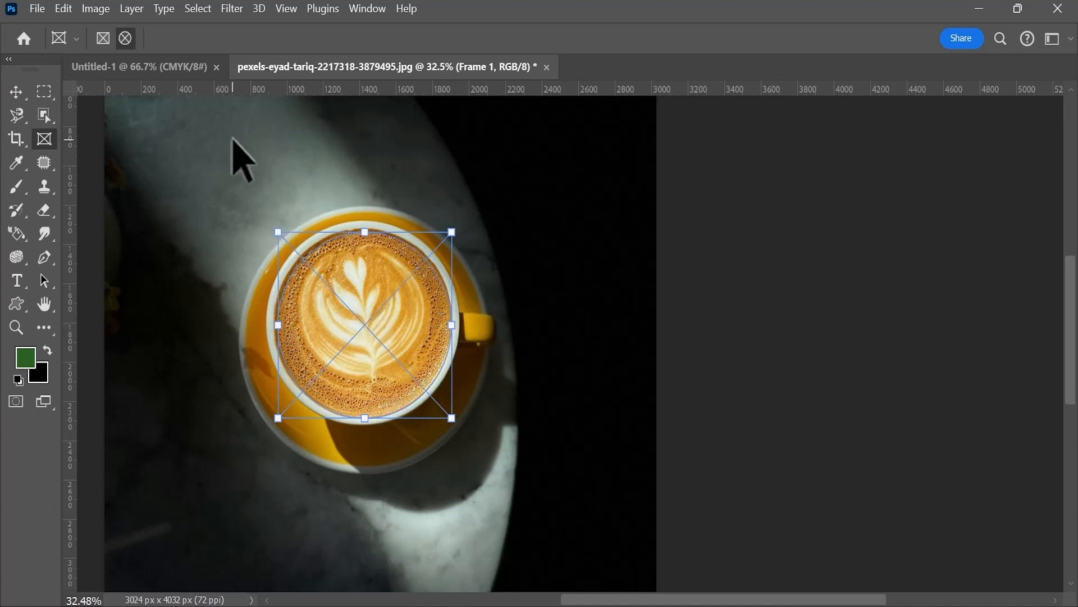
Step: Bring back the hidden panels and collapse Properties so that the Layers list stays in view beside the canvas
key(shift+Tab)
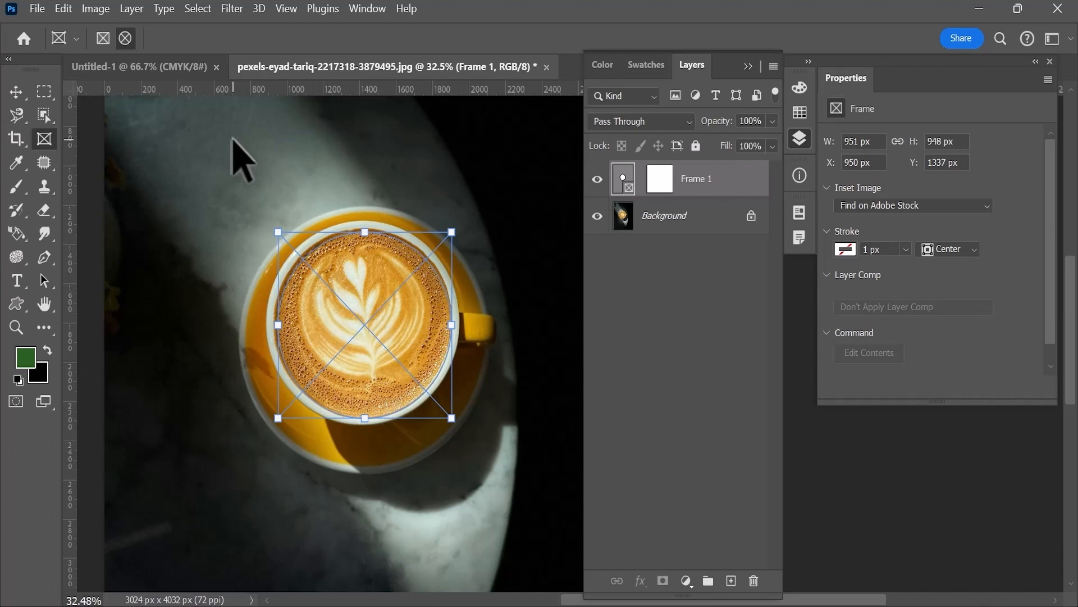
click(1035, 62)
click(811, 61)
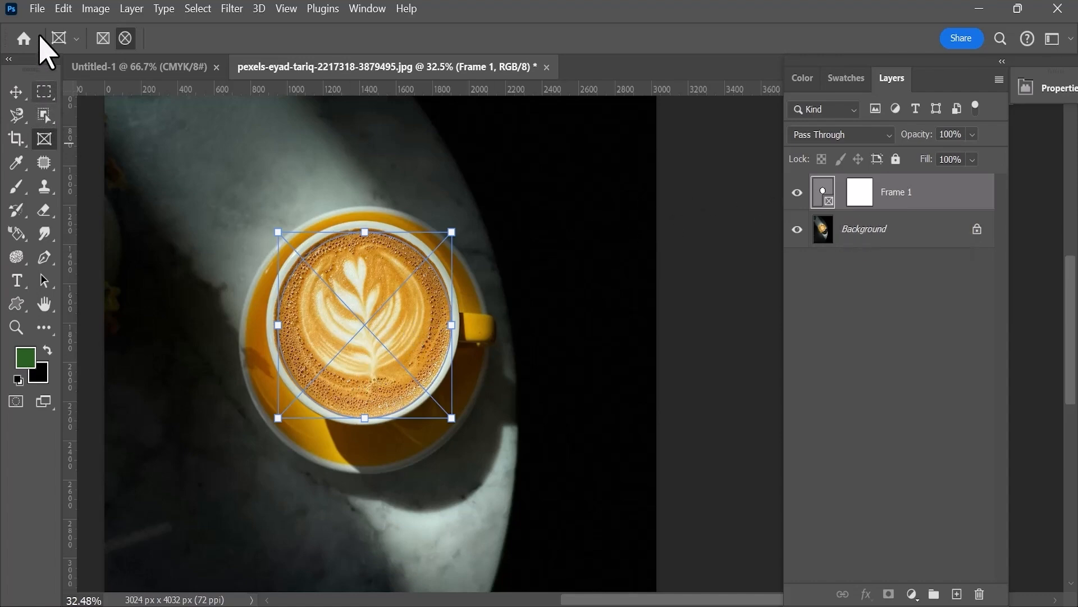
Step: Place the portrait image sss from the Pictures folder as embedded content in the elliptical frame
click(39, 9)
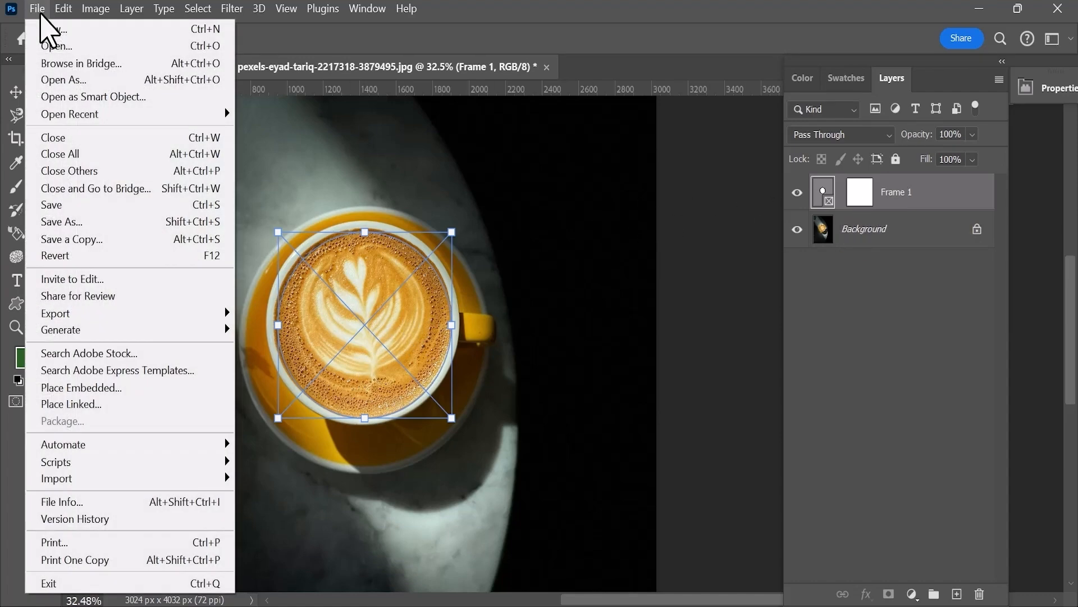
click(79, 389)
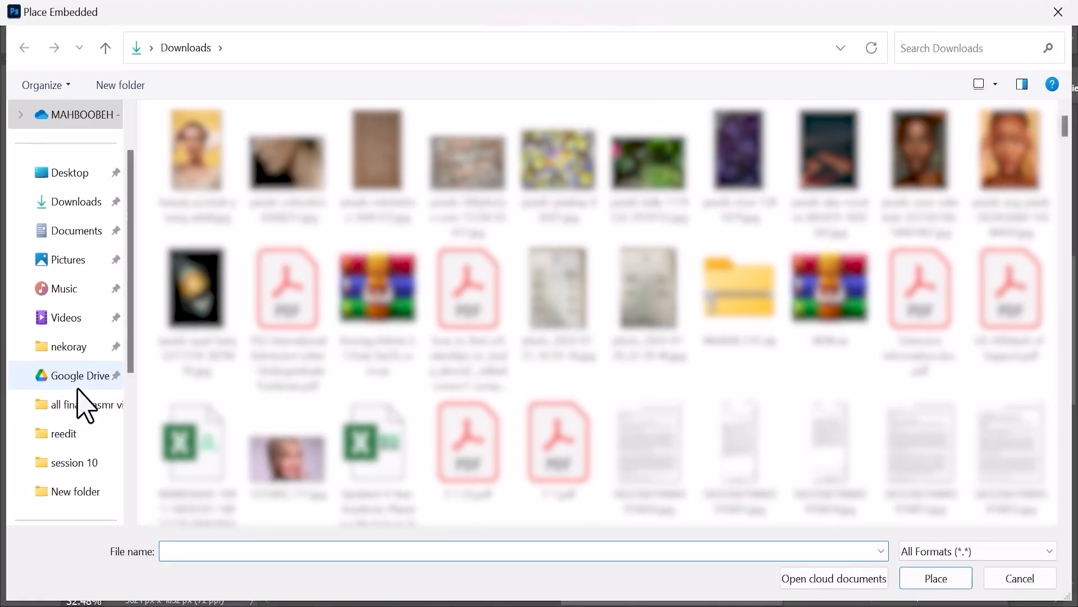
click(70, 204)
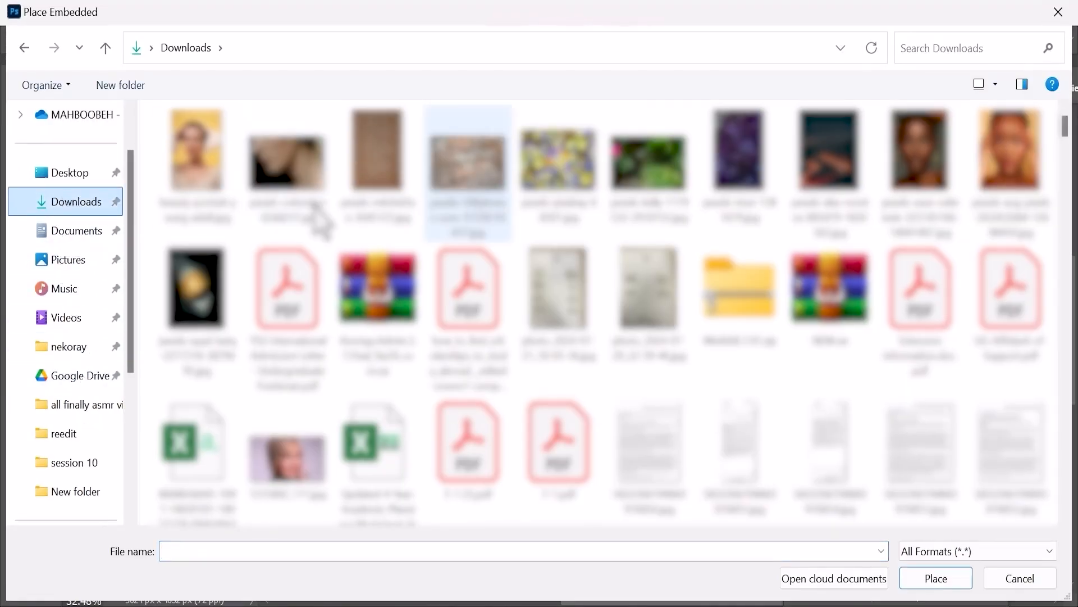
click(68, 259)
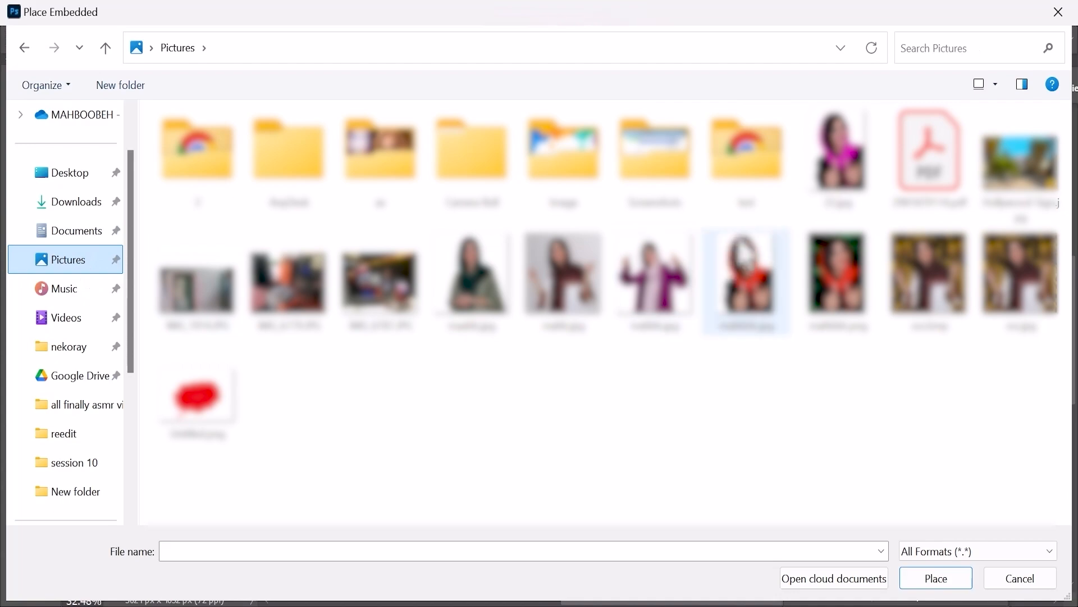
double_click(747, 275)
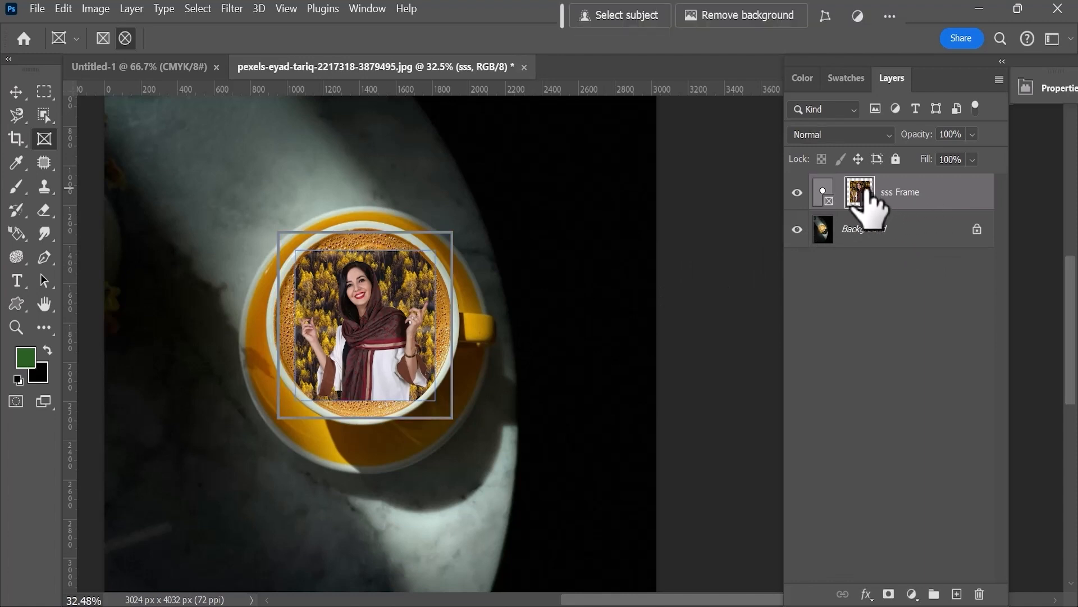
Step: Scale the placed portrait to about 196% width and 157% height so it fills the elliptical frame, with the face centred
key(ctrl+t)
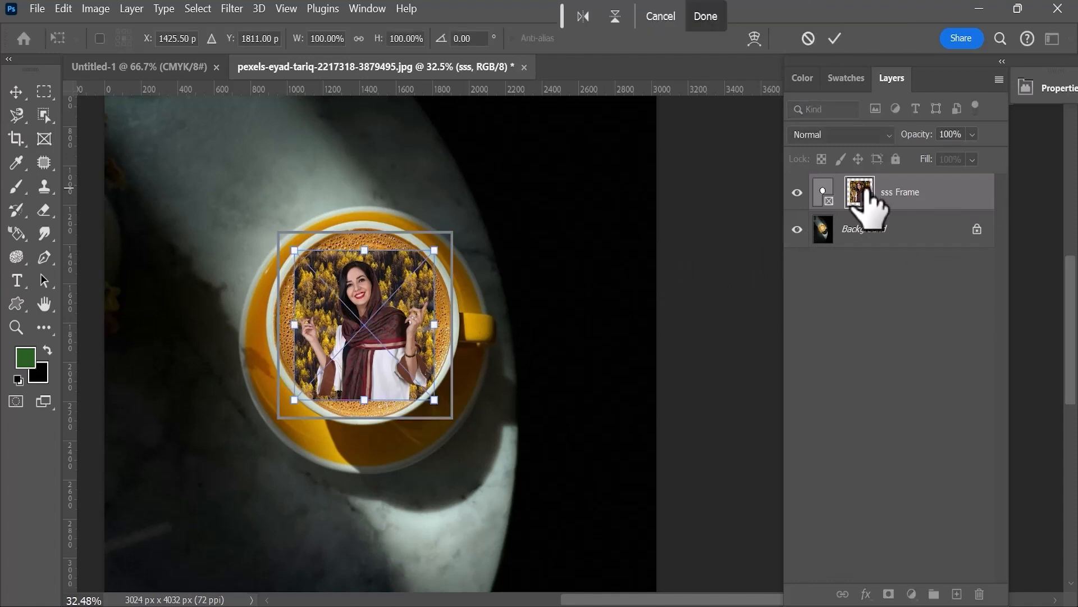
drag(434, 249, 447, 227)
drag(293, 400, 246, 452)
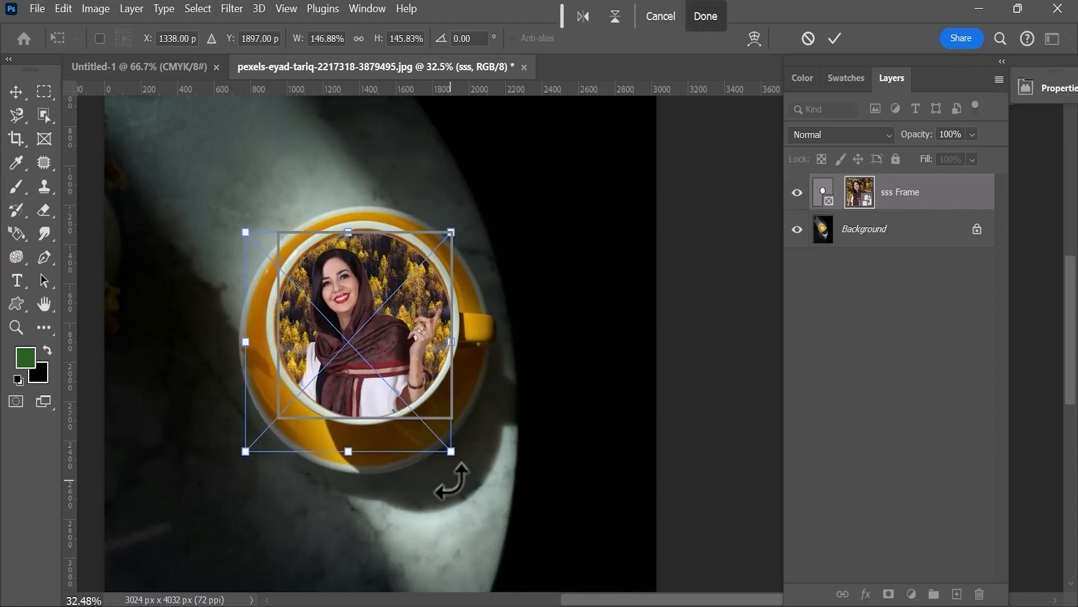
drag(451, 451, 505, 454)
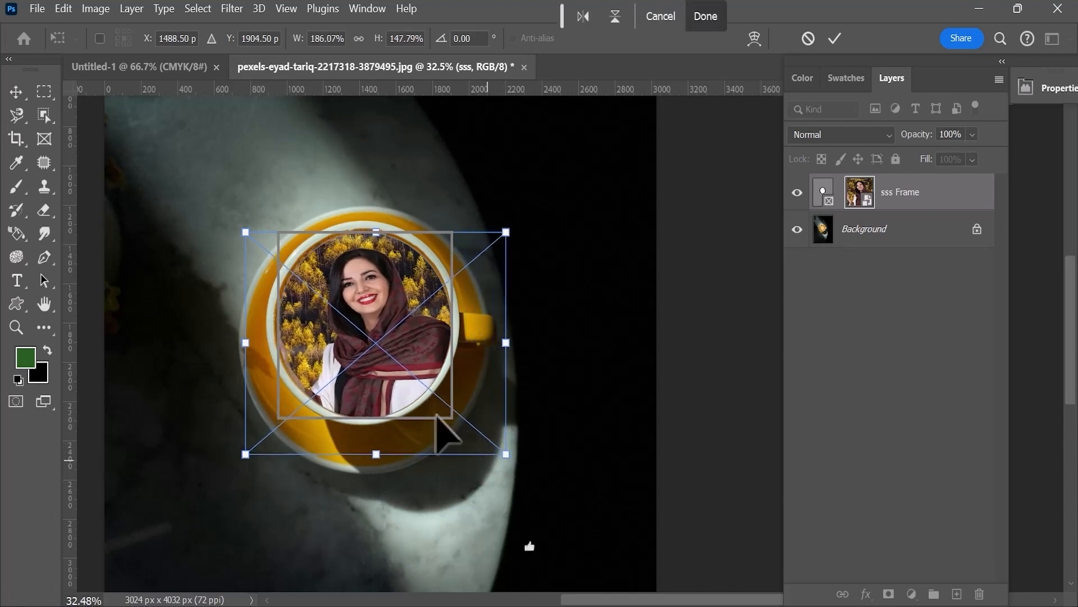
drag(376, 232, 377, 223)
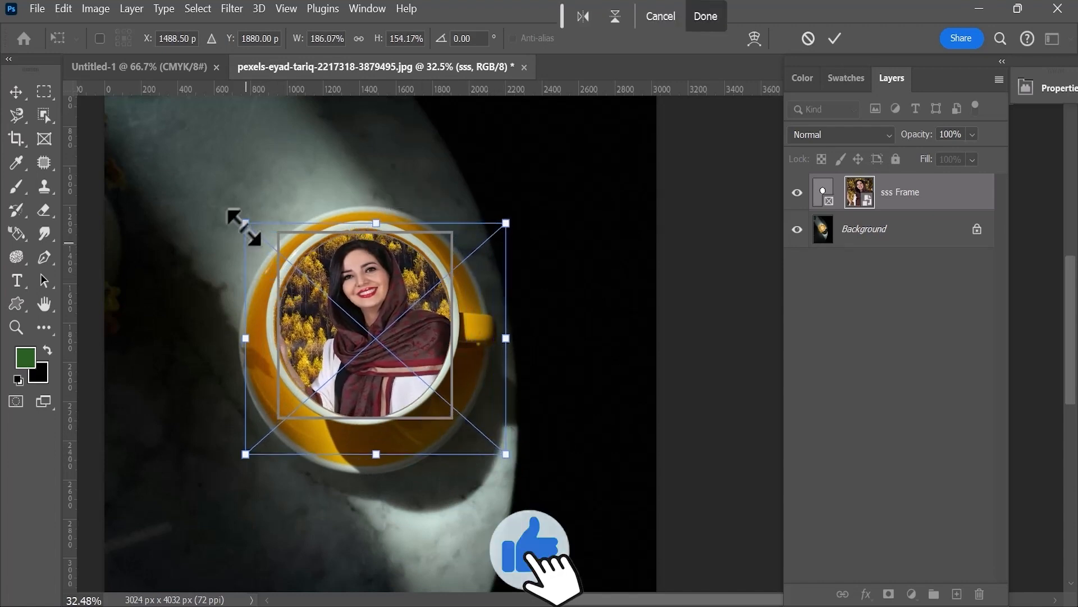
drag(245, 223, 232, 207)
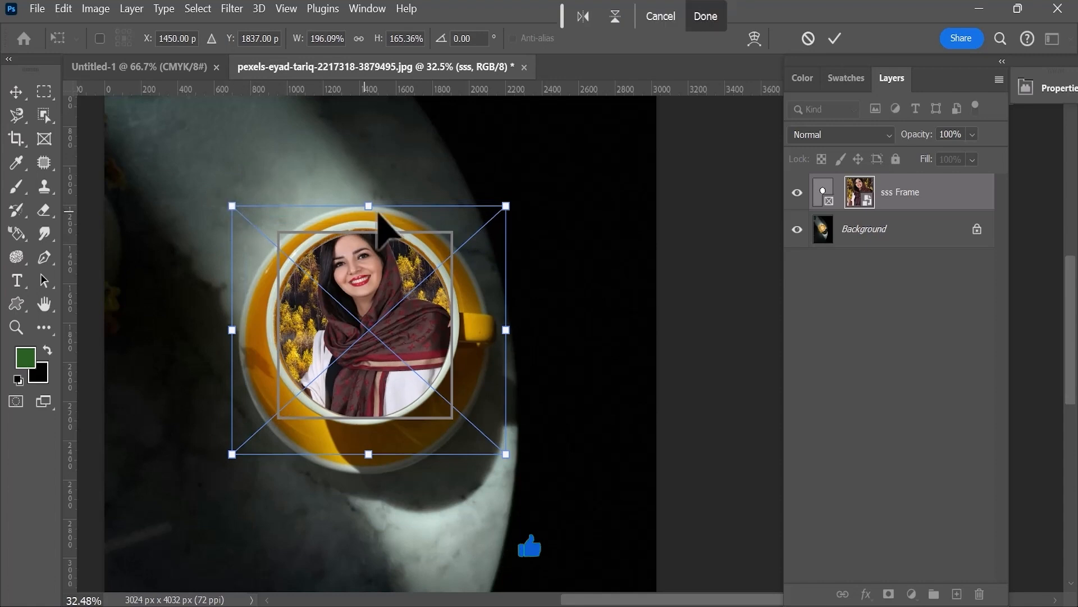
drag(369, 206, 372, 224)
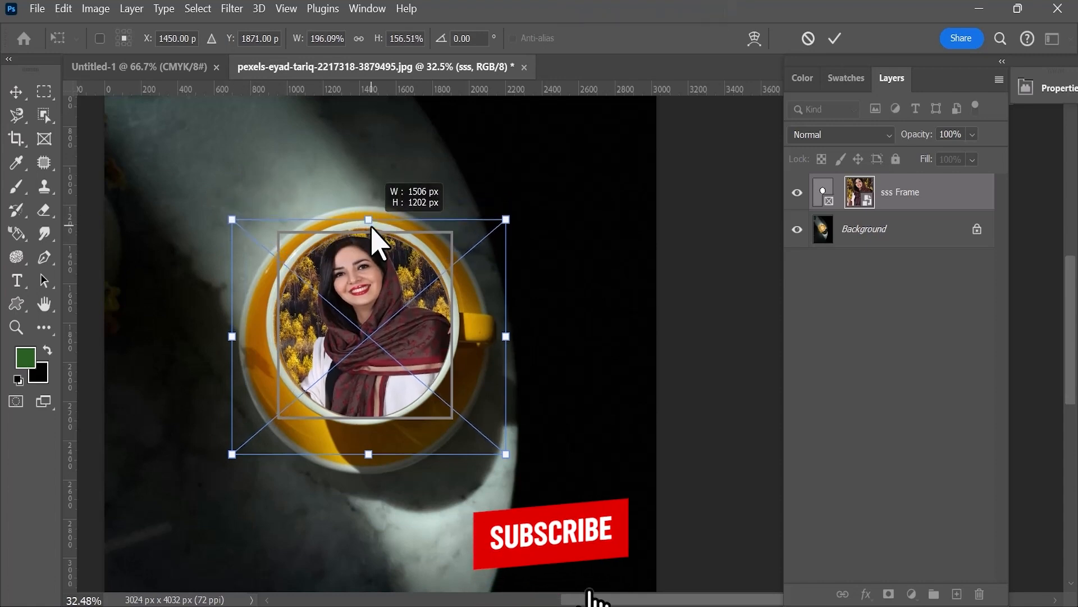
click(835, 38)
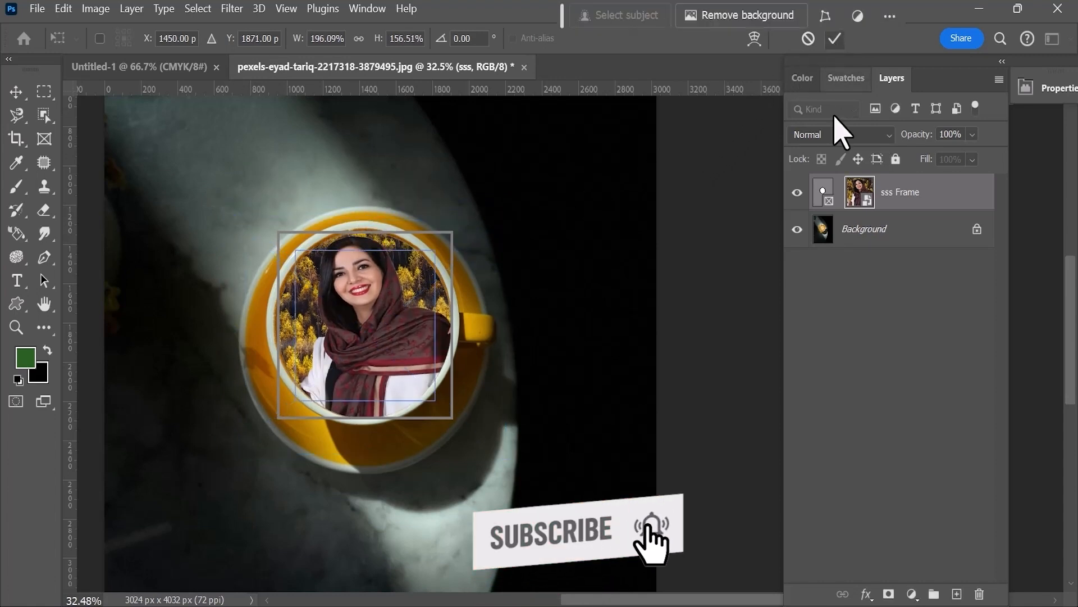
Step: Enlarge the elliptical frame itself to about 102.9% width and 101.9% height, and lower its opacity to 38%
click(822, 191)
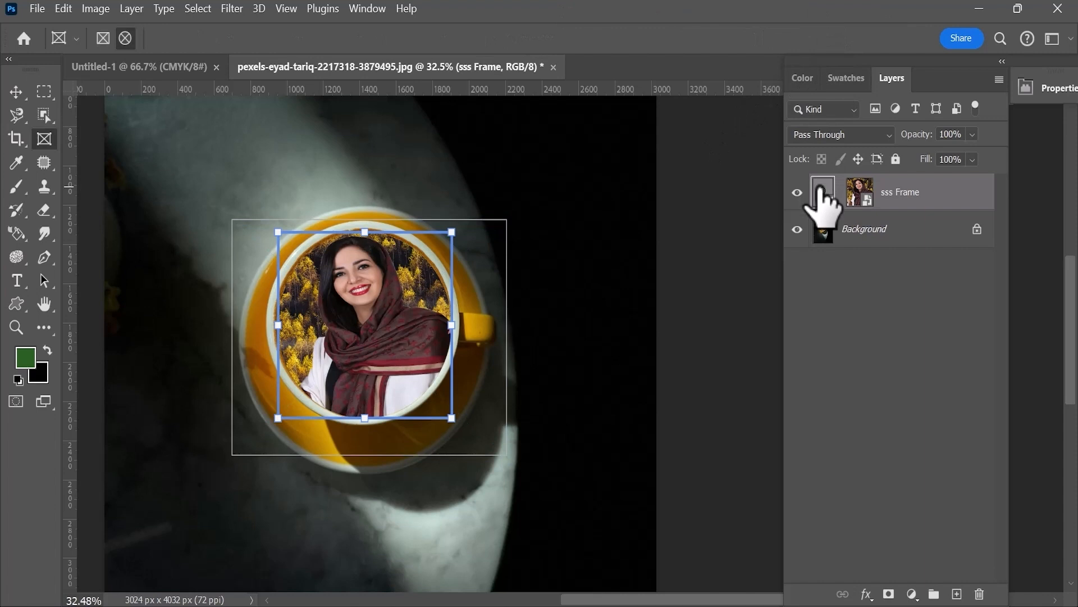
key(ctrl+t)
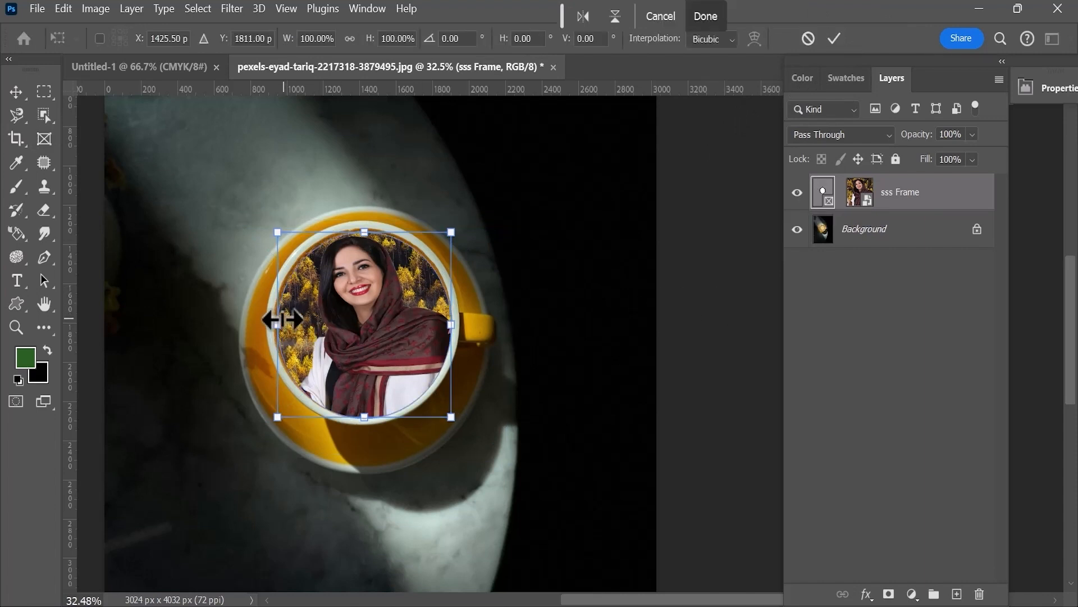
drag(280, 320, 276, 321)
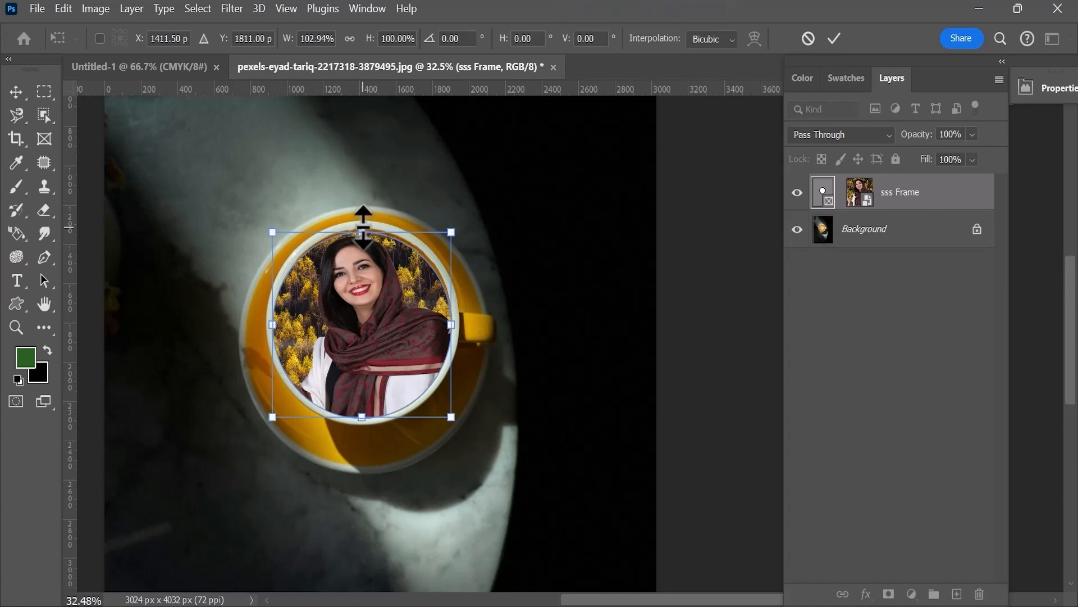
drag(363, 225, 363, 221)
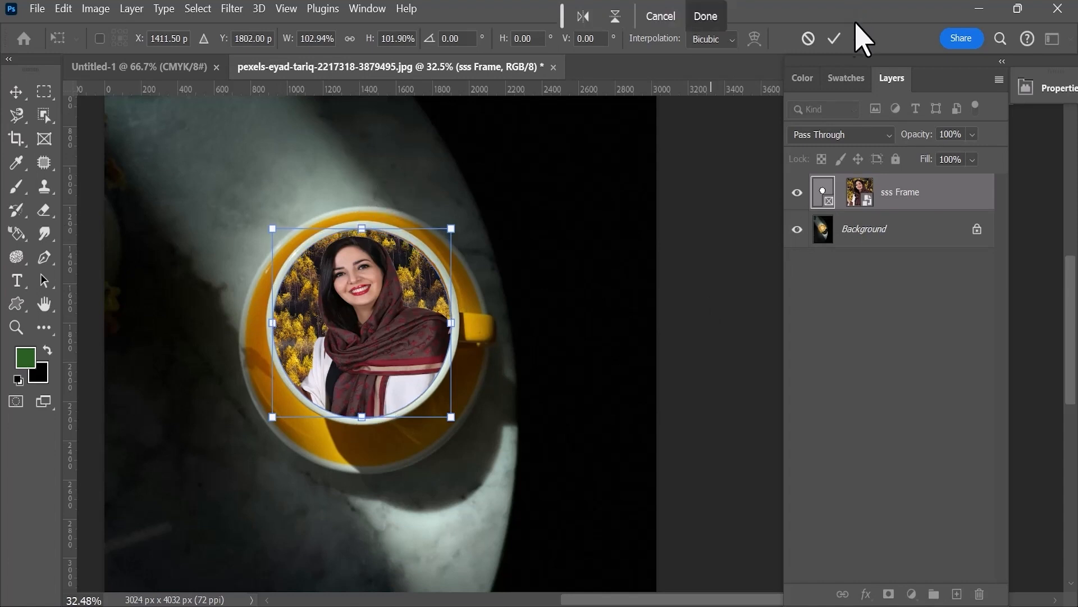
click(834, 39)
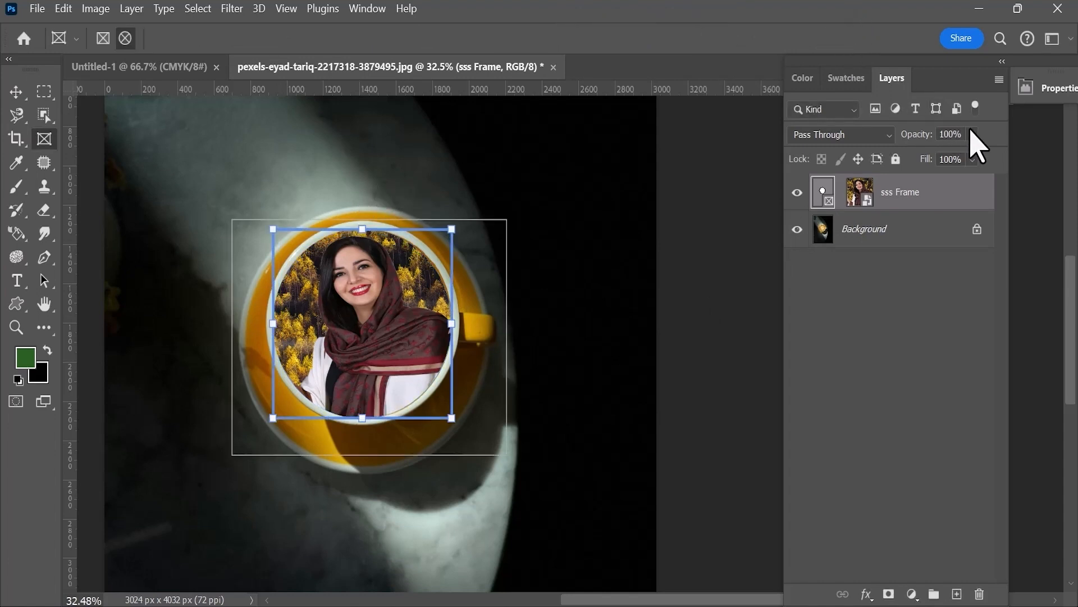
click(971, 131)
drag(997, 154, 951, 164)
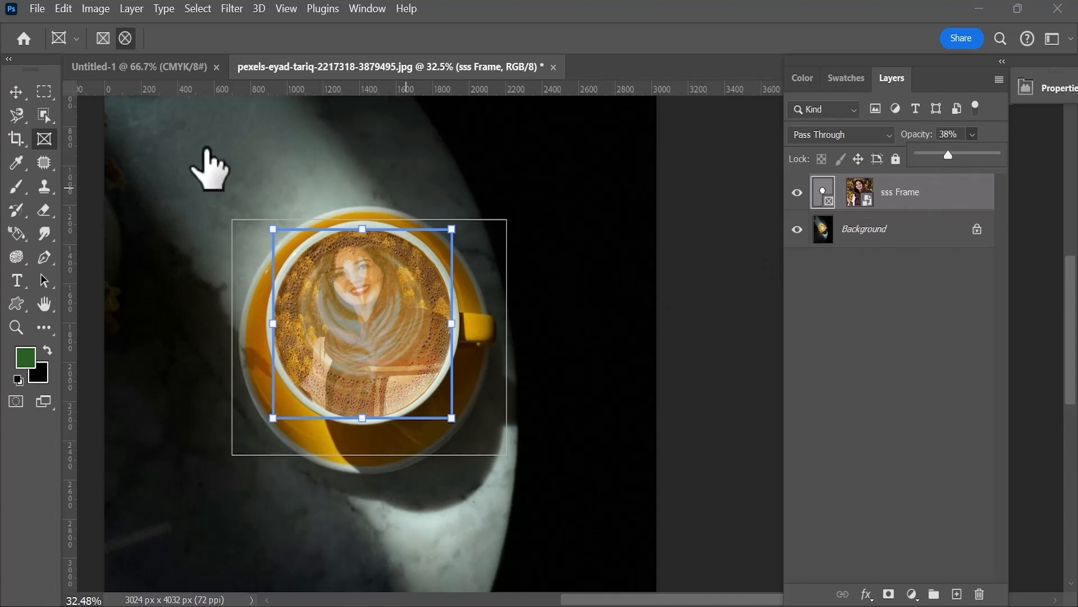
Step: Switch to the Untitled-1 document and draw a rectangular frame about 660 × 730 px in the middle of the white canvas
click(153, 64)
click(99, 40)
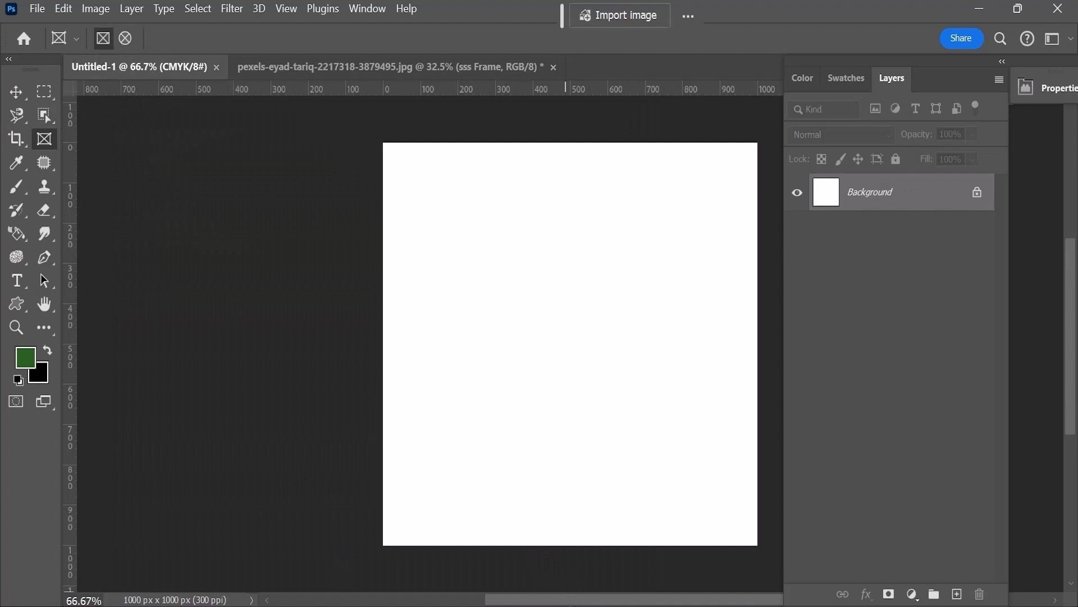
drag(565, 602, 614, 595)
drag(250, 195, 496, 489)
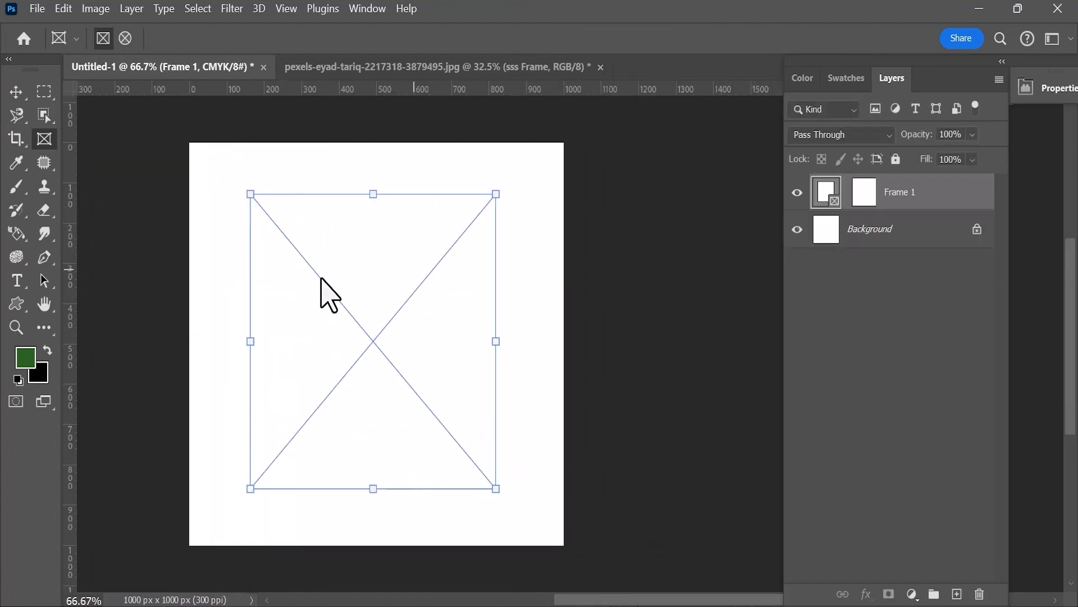
Step: Place the Pexels portrait photo ending in 14041407 from the Downloads folder as embedded content in the rectangular frame
click(38, 9)
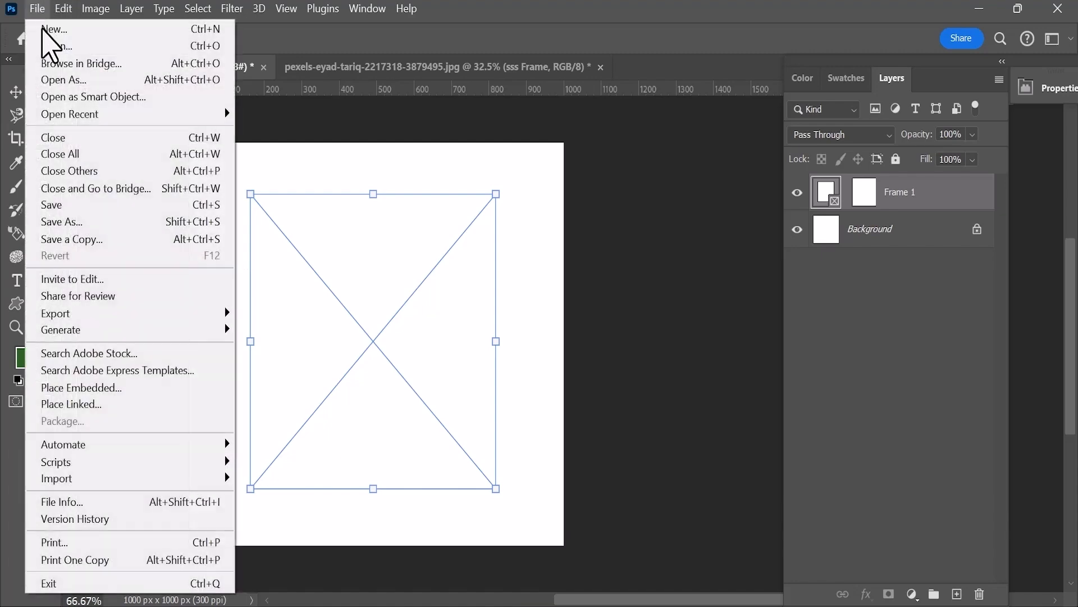
click(67, 387)
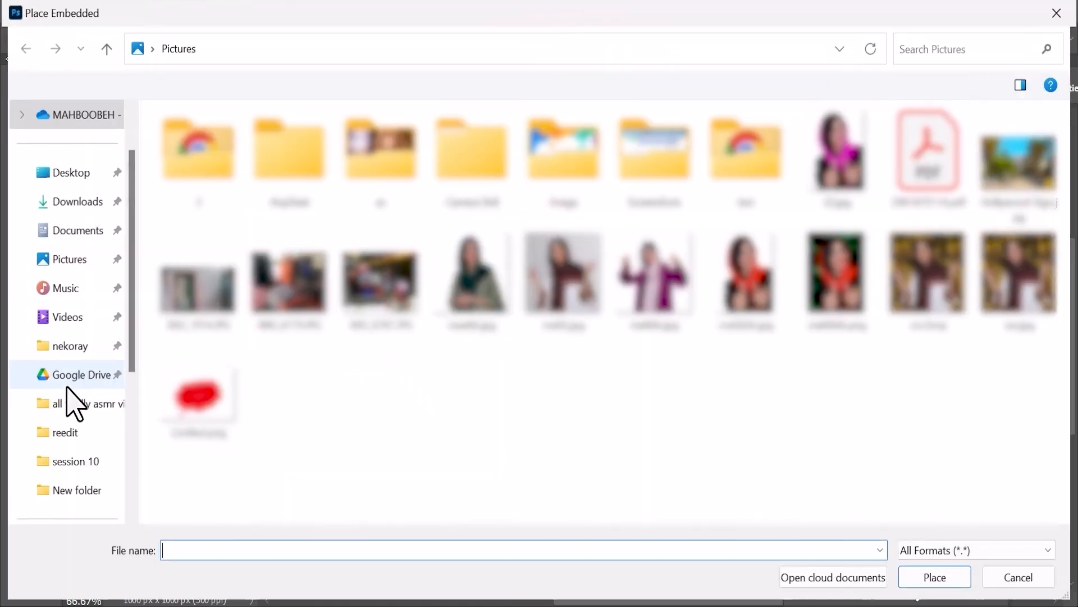
click(77, 209)
click(927, 149)
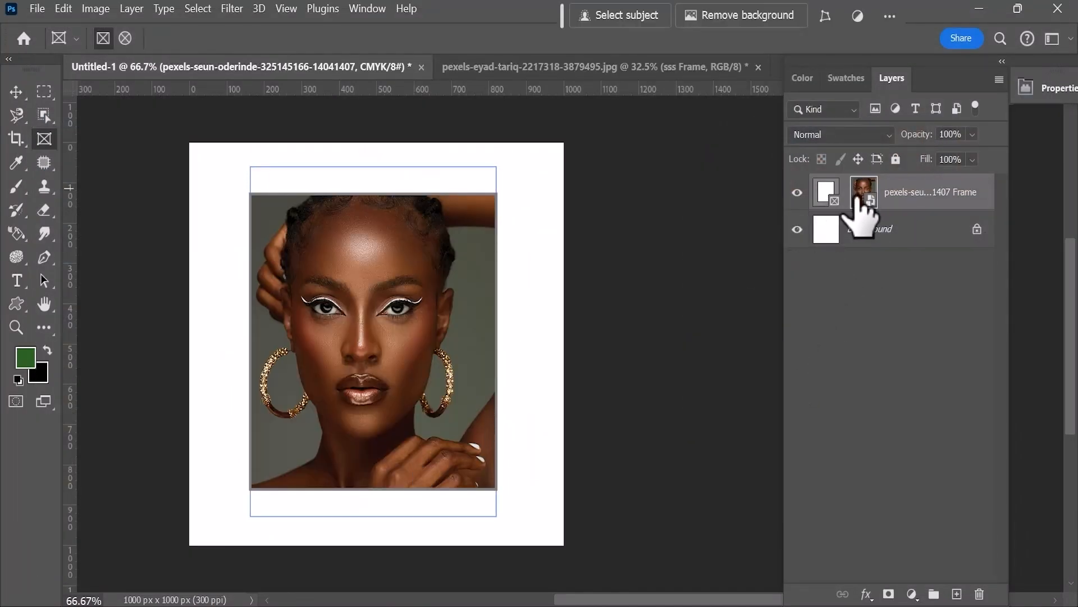
Step: Compress the placed photo vertically to 3.72% height so its upper and lower edges approach the rectangular frame
key(ctrl+t)
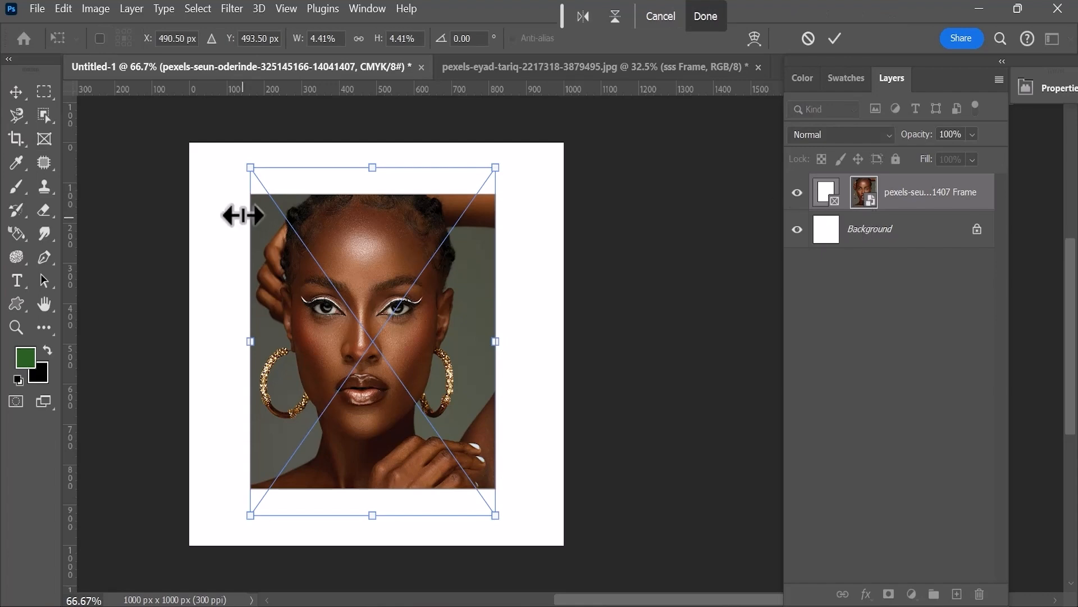
drag(372, 168, 374, 205)
drag(373, 515, 370, 491)
click(834, 39)
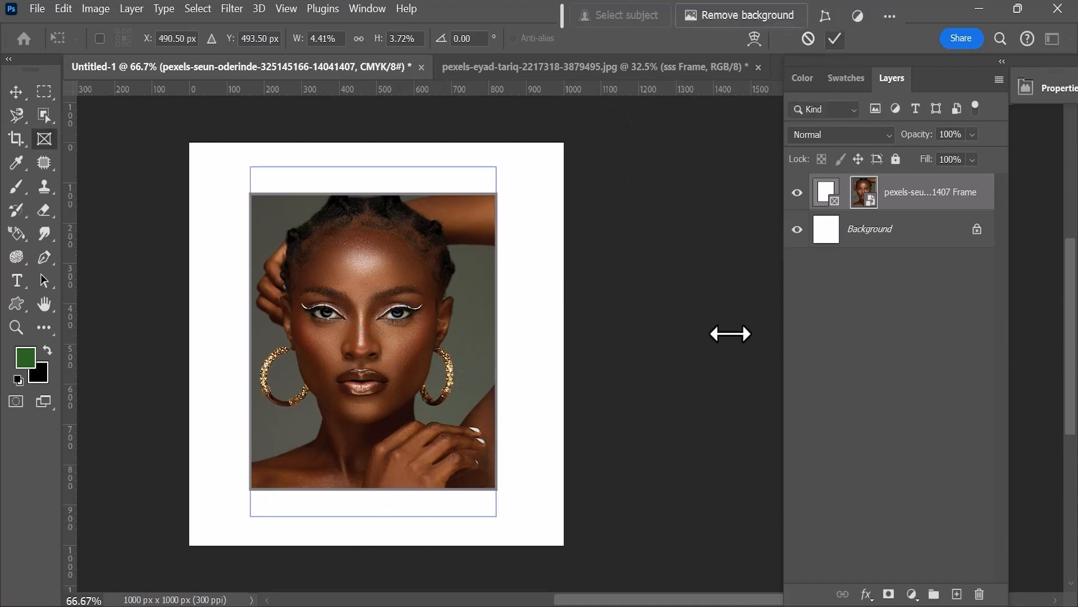
Step: Create a new 1000 × 1000 px document at 300 pixels/inch in CMYK Color with a white background
click(37, 9)
click(43, 29)
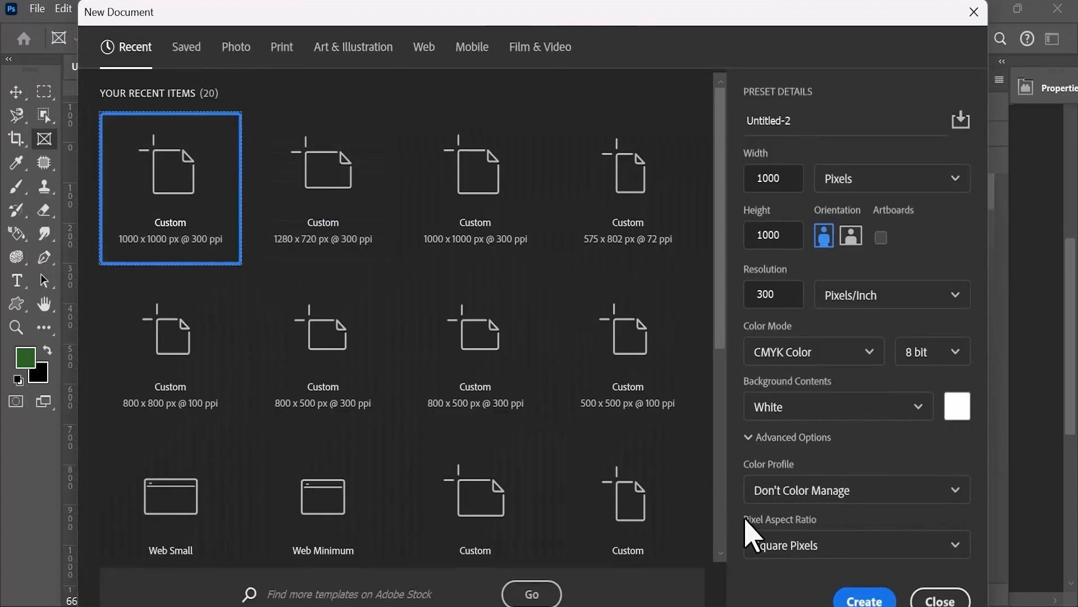
click(855, 594)
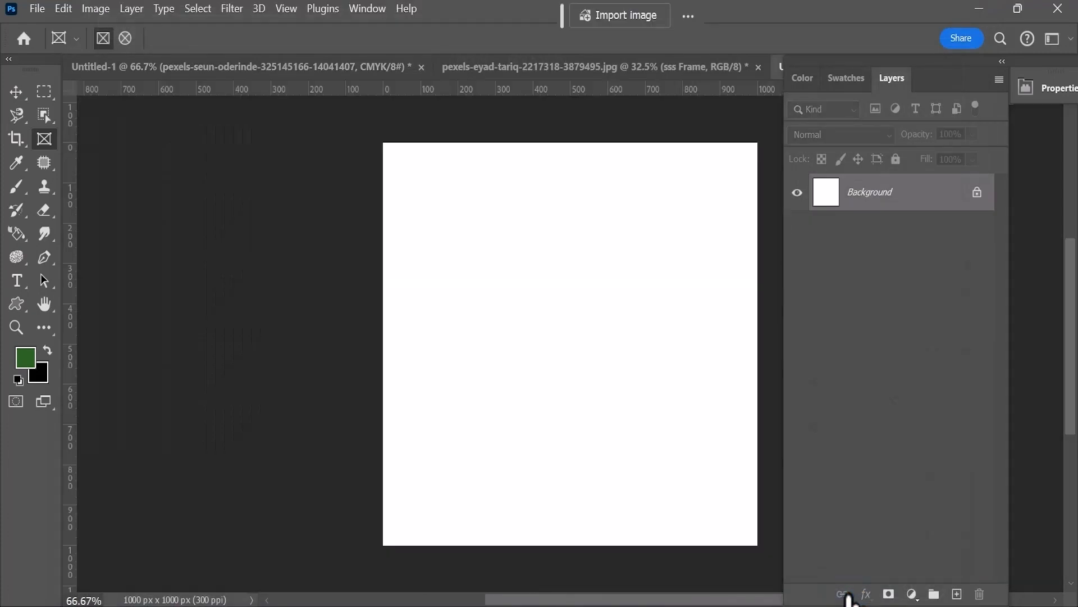
drag(783, 594, 815, 588)
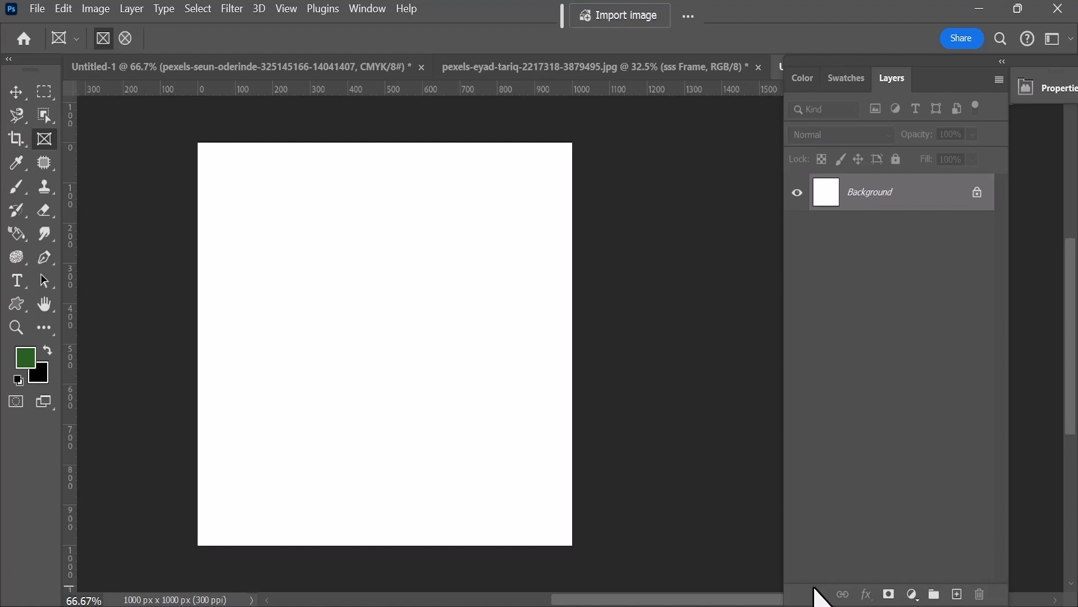
Step: Draw a custom shape about 872 × 882 px on the white canvas, using the last layered bloom in the Flowers set
click(20, 312)
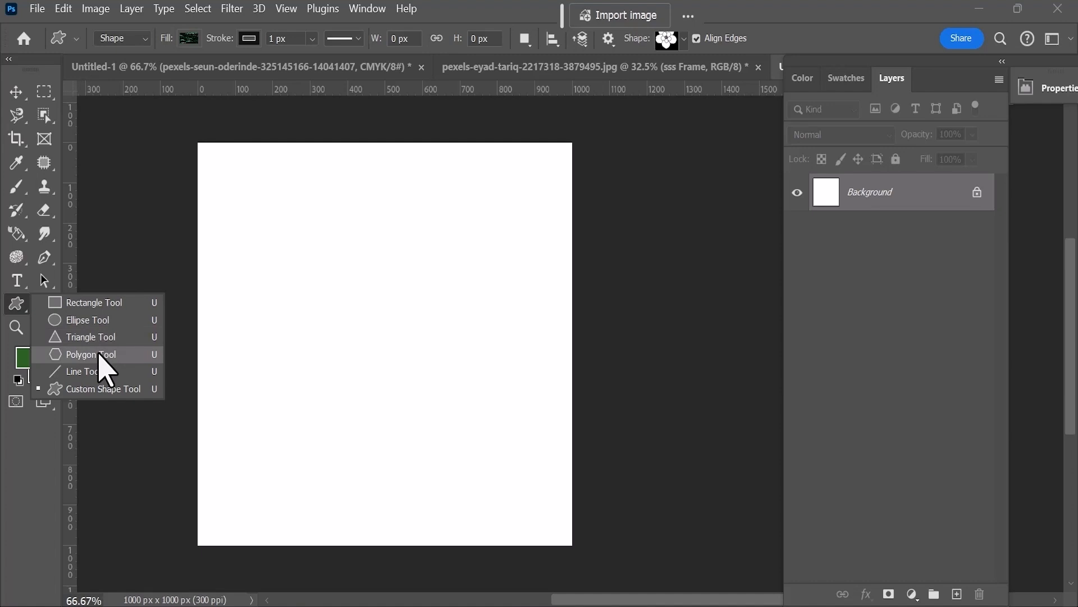
click(94, 389)
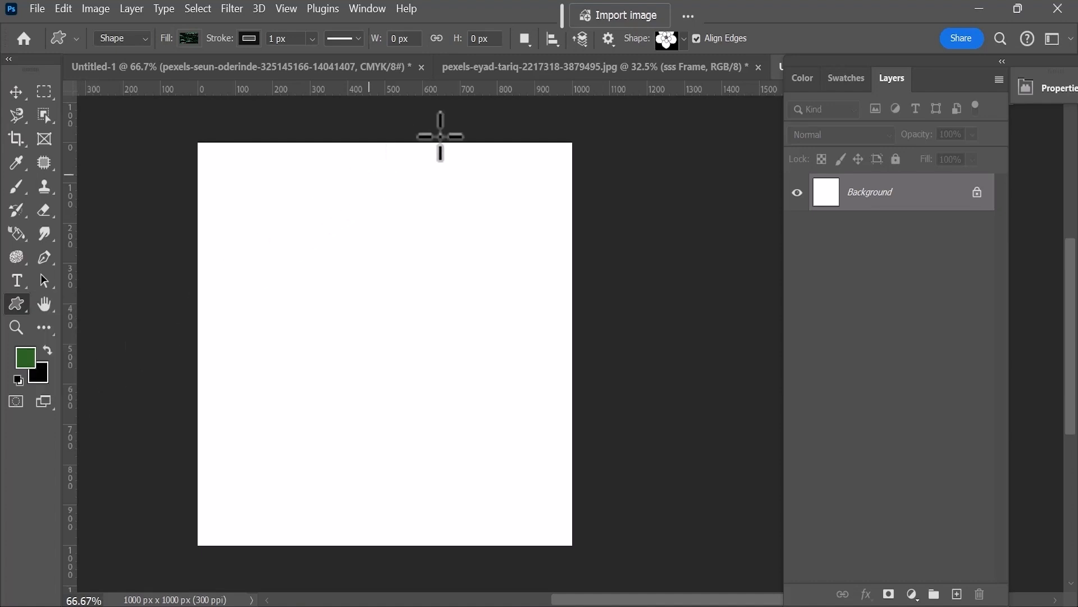
click(684, 39)
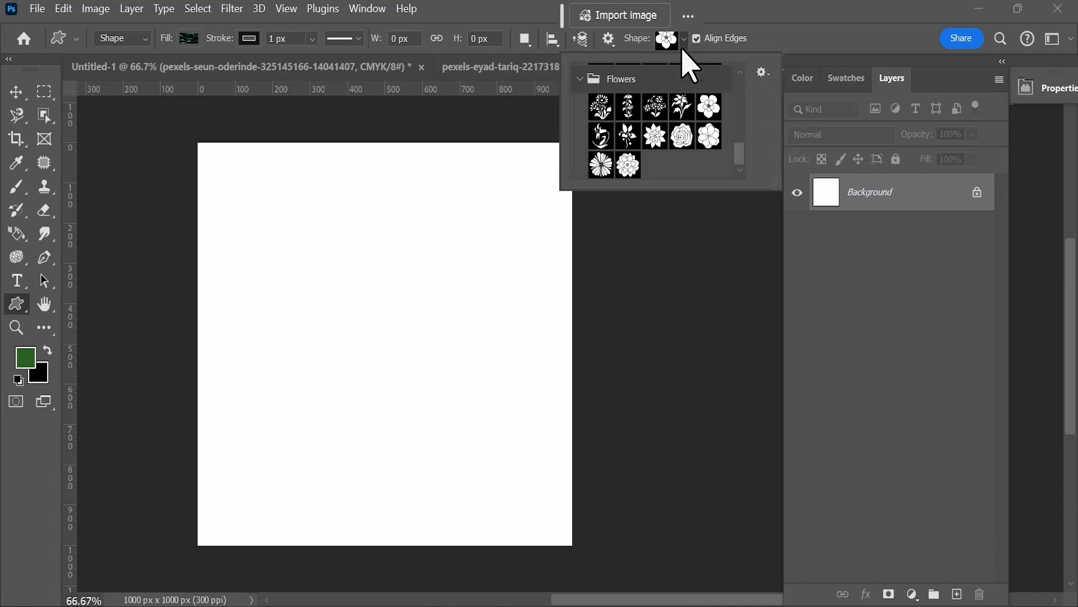
click(628, 165)
drag(233, 178, 559, 534)
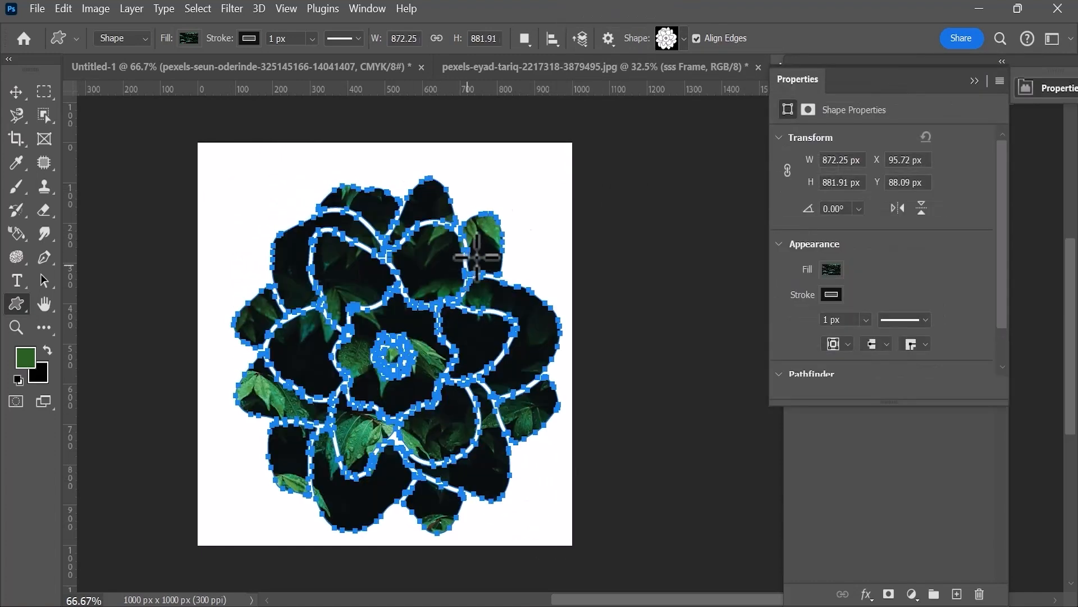
click(975, 81)
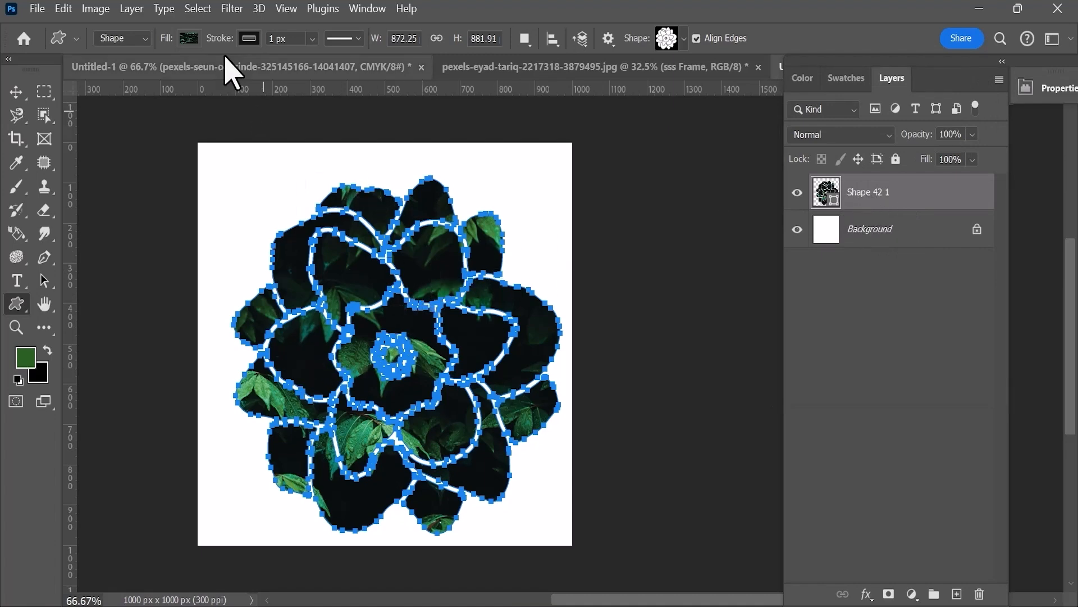
Step: Change the flower shape's fill from a pattern to a linear light green-to-blue gradient
click(186, 37)
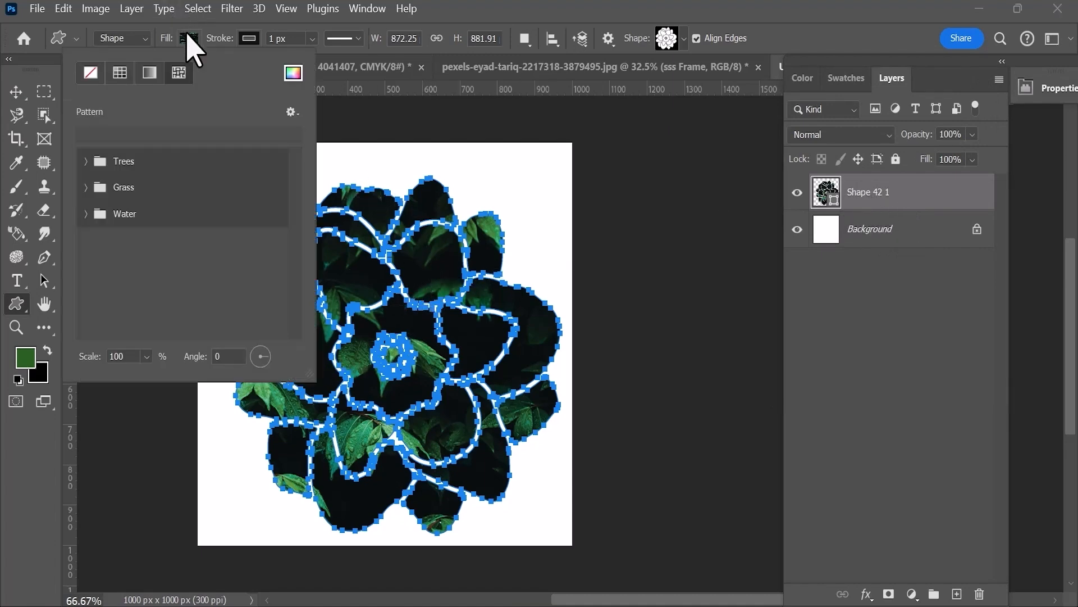
click(149, 73)
click(109, 136)
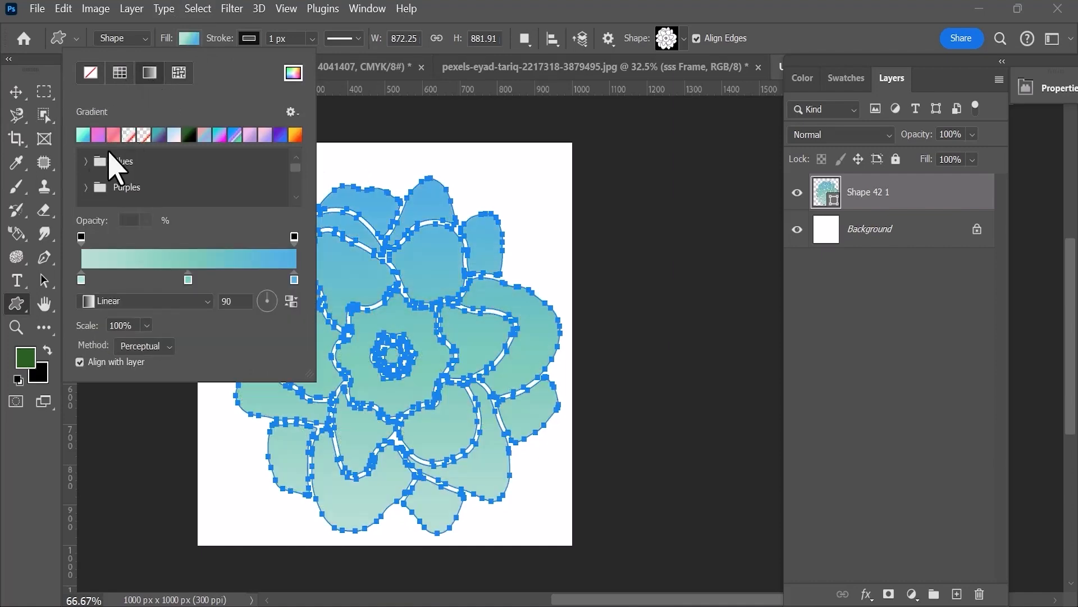
Step: Convert the flower shape layer to a frame, accepting the suggested name and size
click(919, 191)
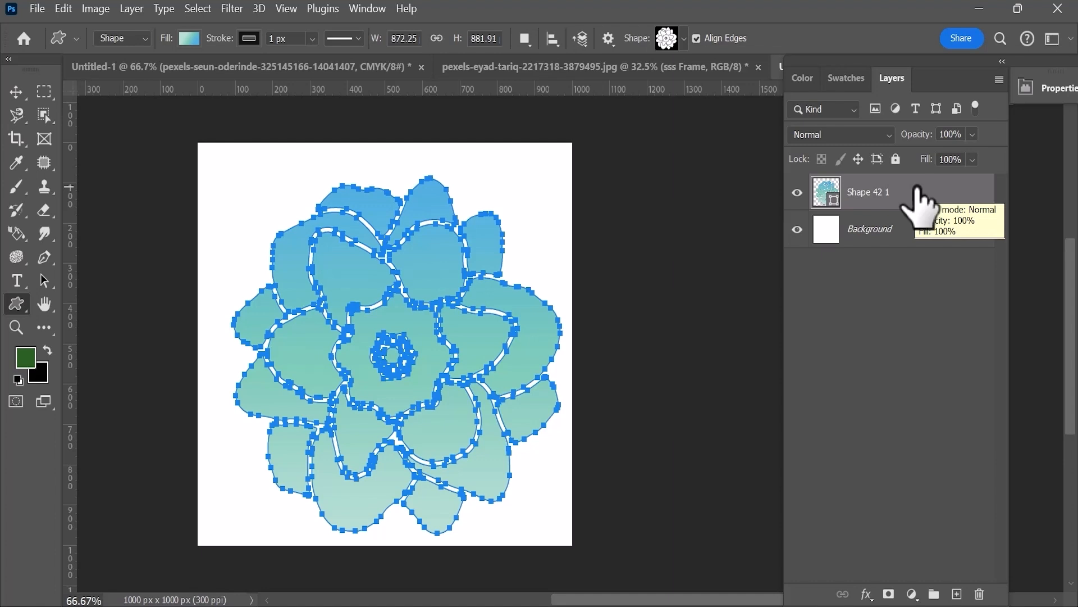
right_click(918, 191)
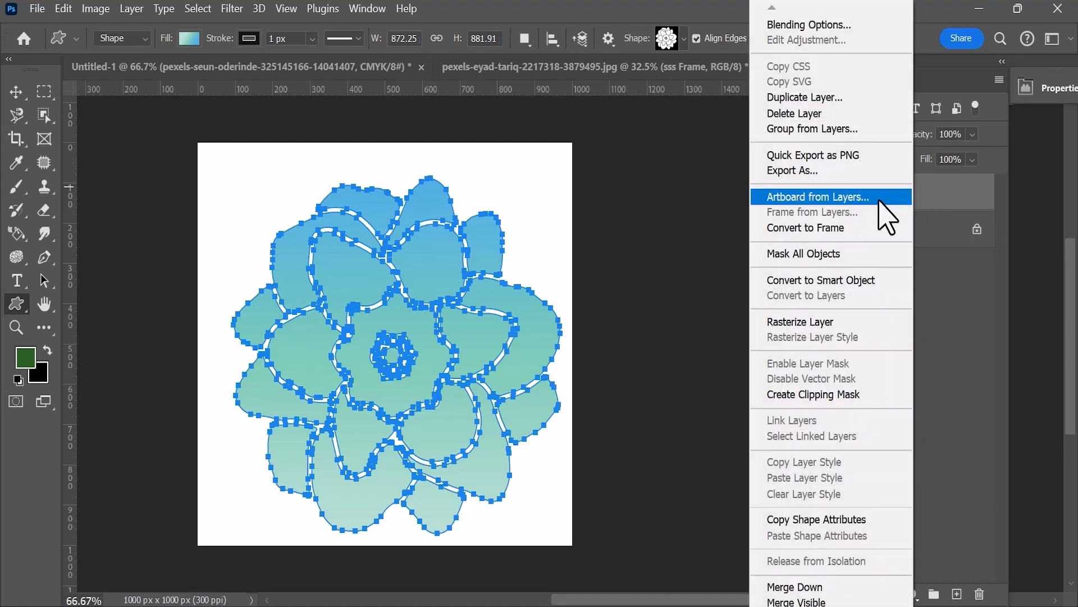
click(831, 229)
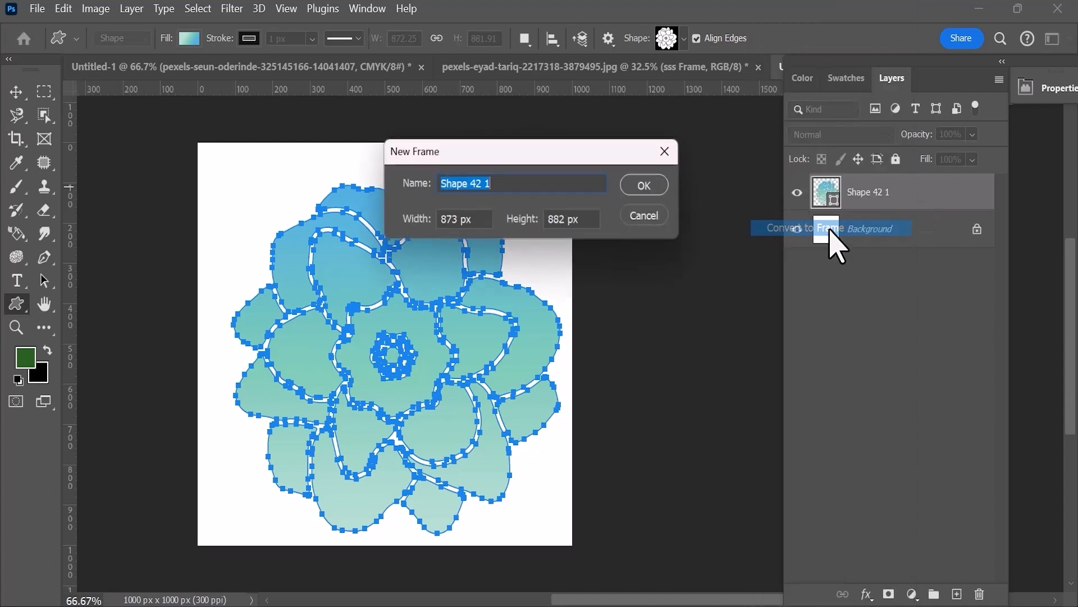
click(652, 188)
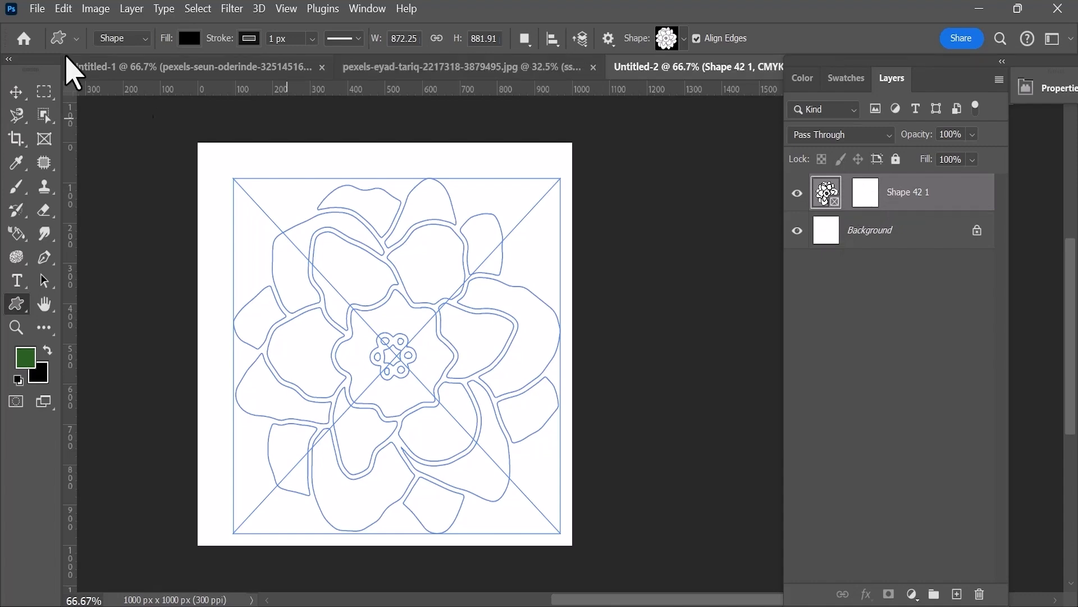
Step: Place the pexels-pixabay-68507 flowers photo from the Downloads folder as embedded content in the flower-shaped frame, and activate the Frame tool
click(37, 9)
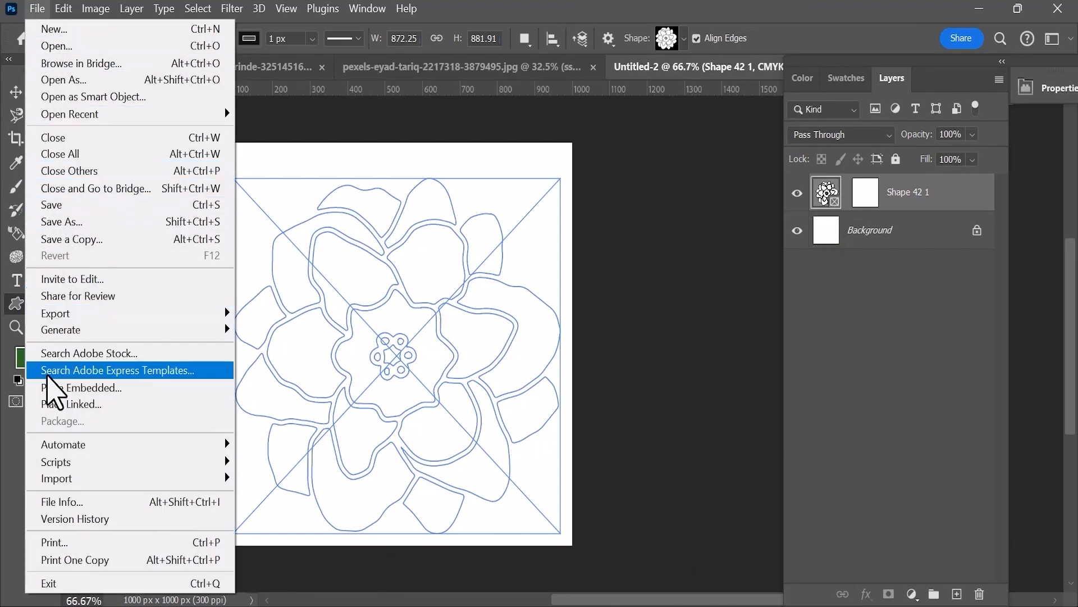
click(50, 388)
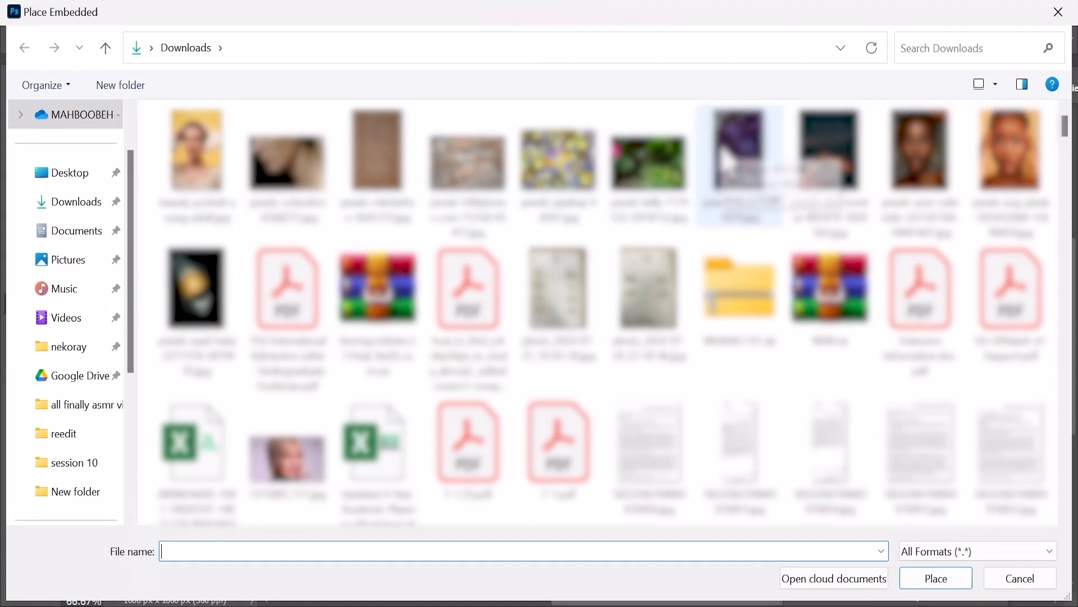
double_click(541, 180)
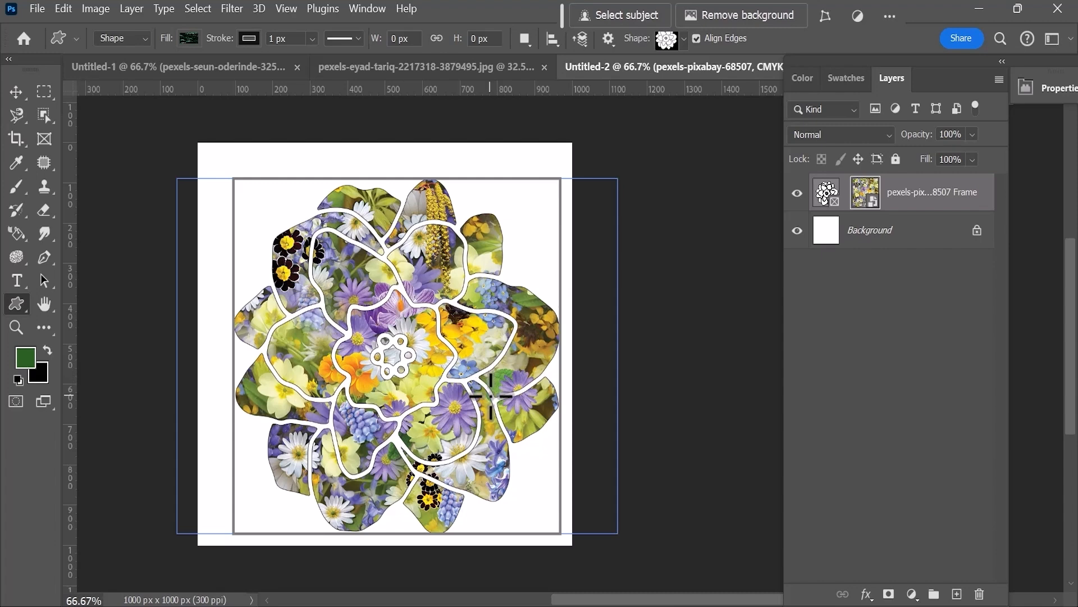
key(k)
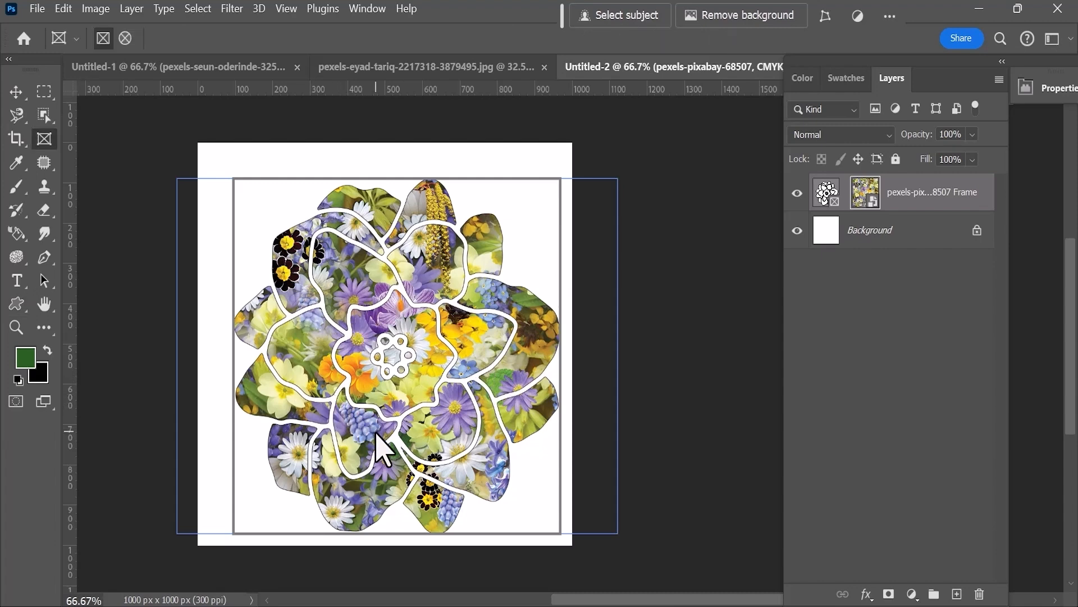